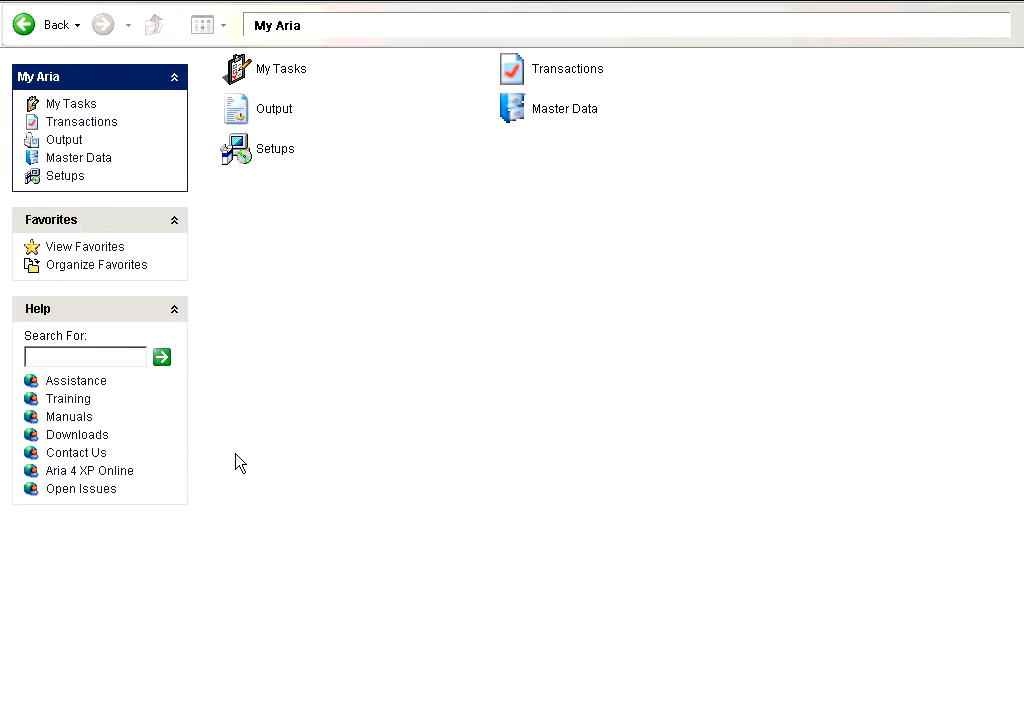
Open the Physical Inventory screen from the Inventory Control transactions
double_click(538, 72)
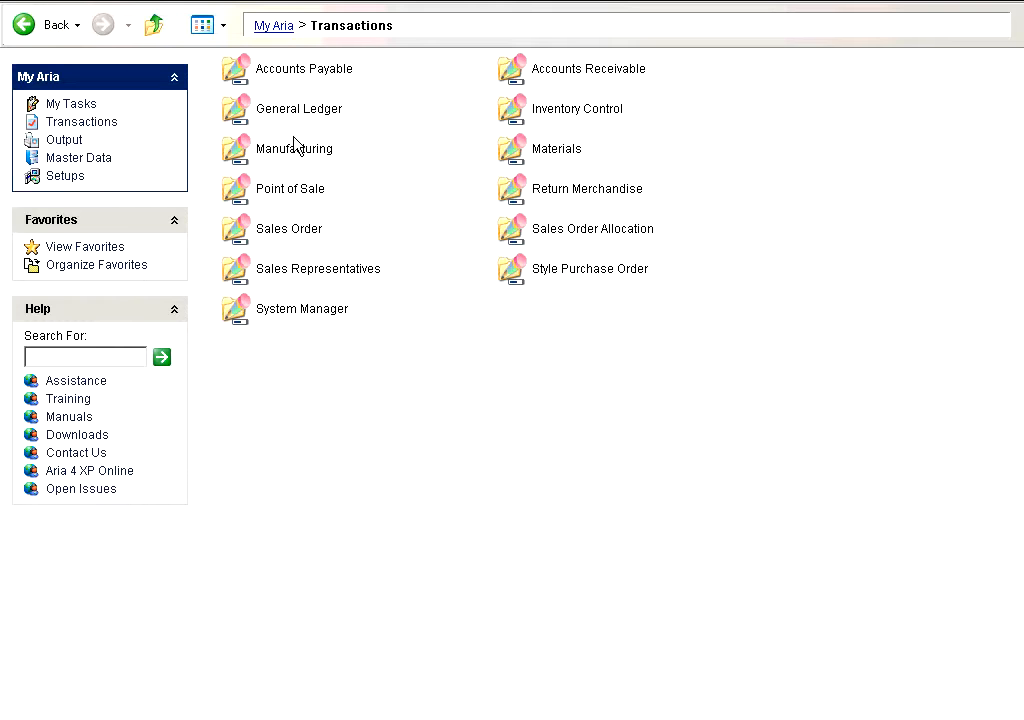
double_click(596, 110)
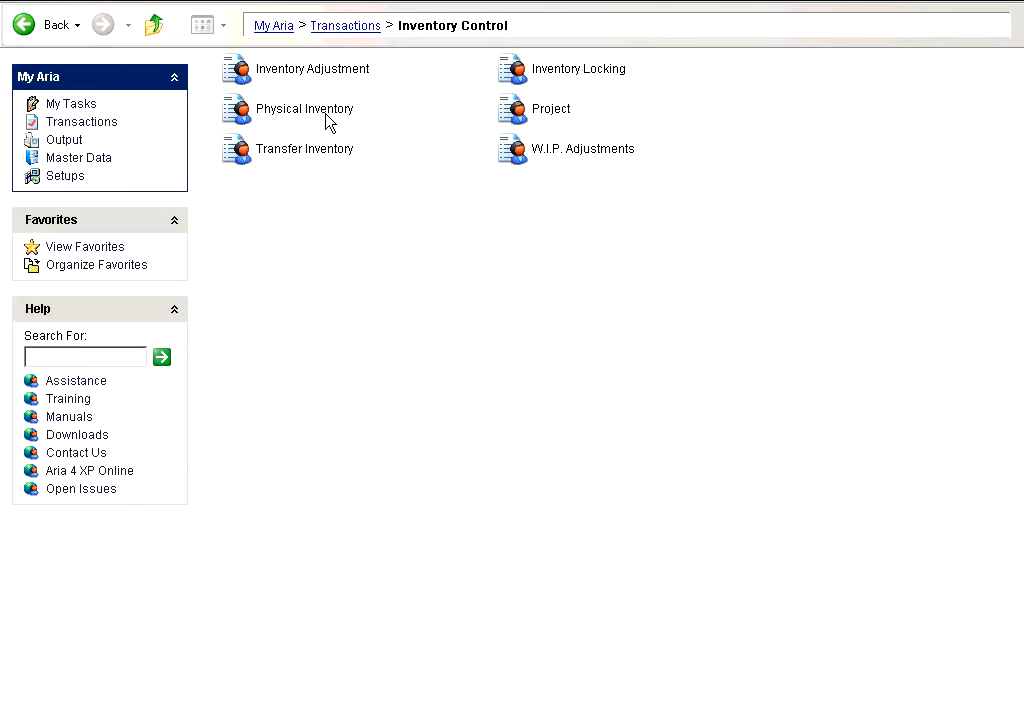
left_click(256, 117)
double_click(234, 116)
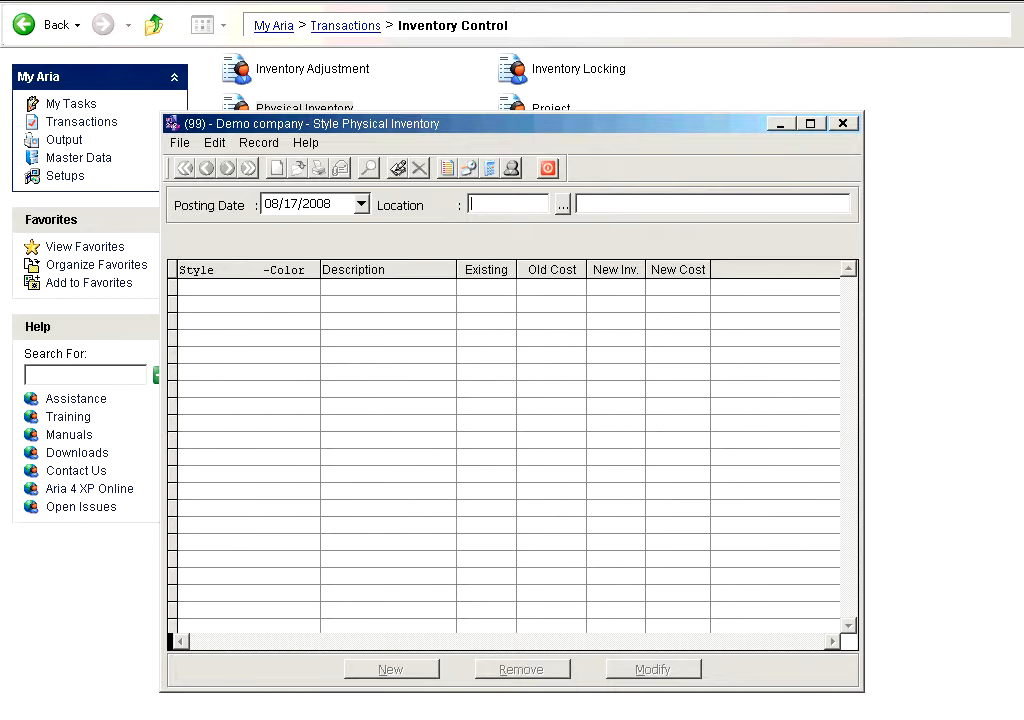
Look up the available locations and select BROOK, the Brooklyn Warehouse, for the physical inventory
type("?")
key("Return")
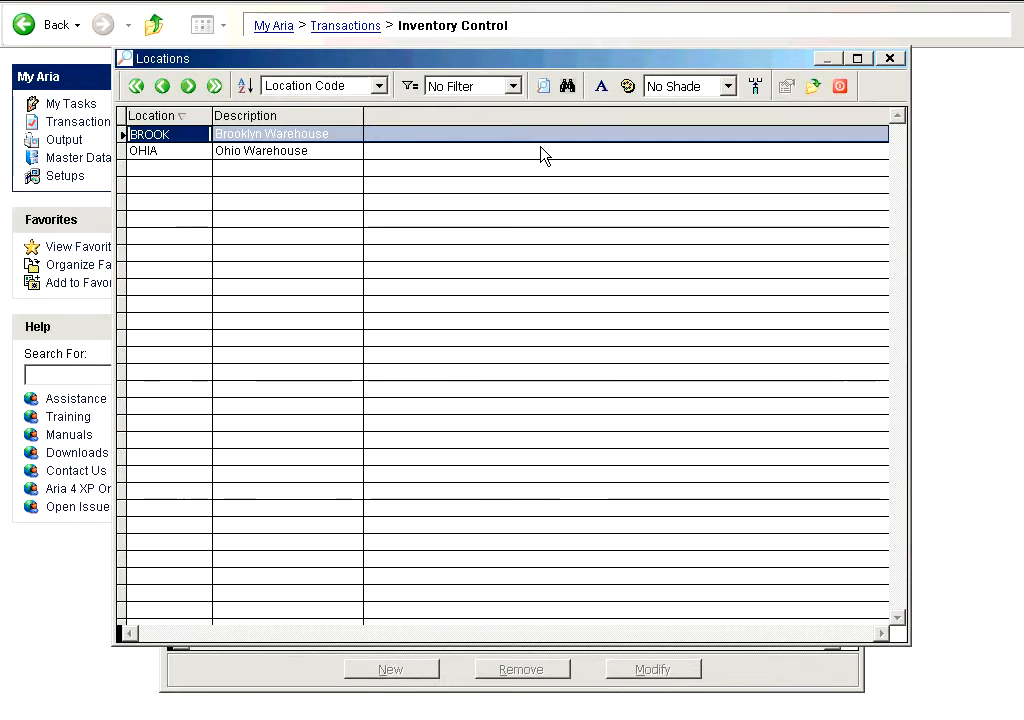
key("Return")
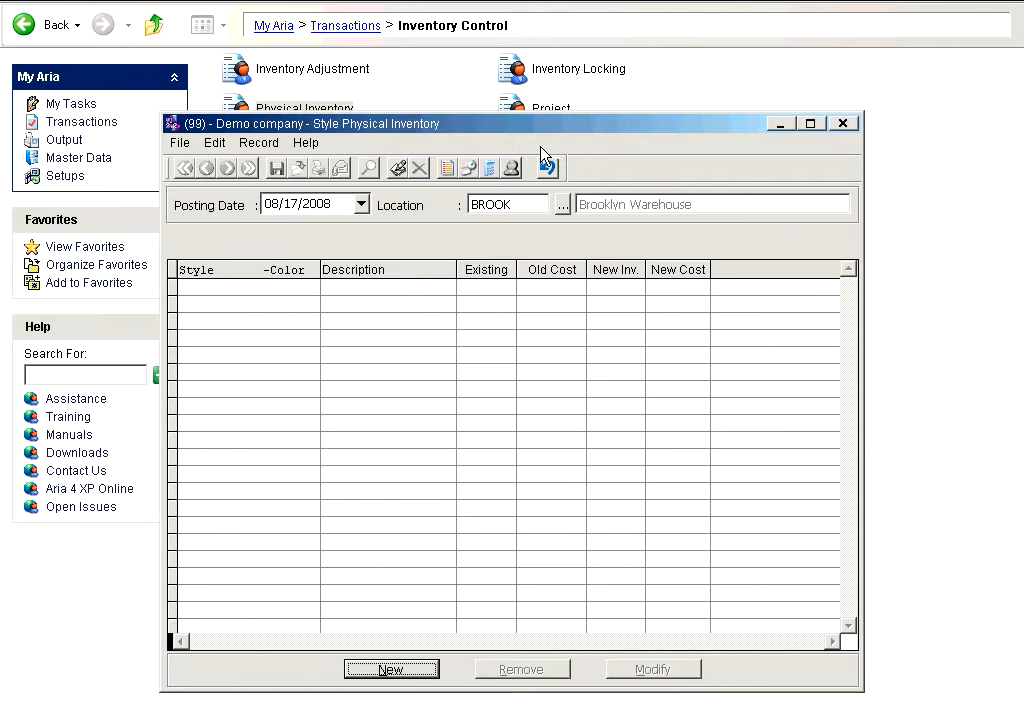
Start a new transaction line and select style I08W200 in color BLACK from the style list
left_click(410, 669)
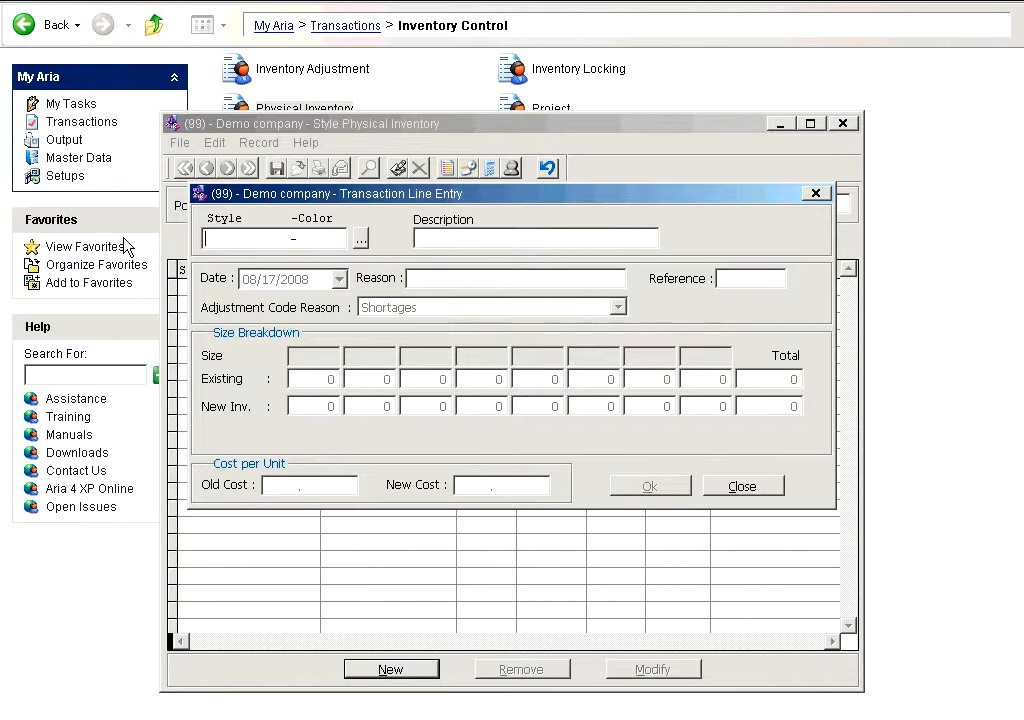
left_click(360, 238)
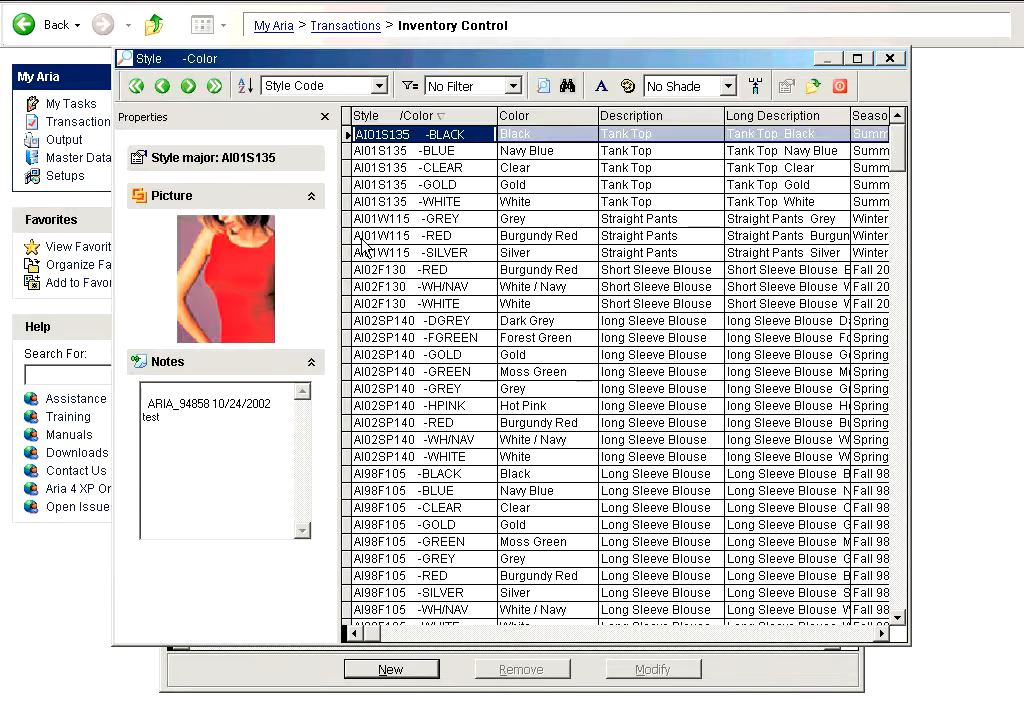
type("I")
key("Return")
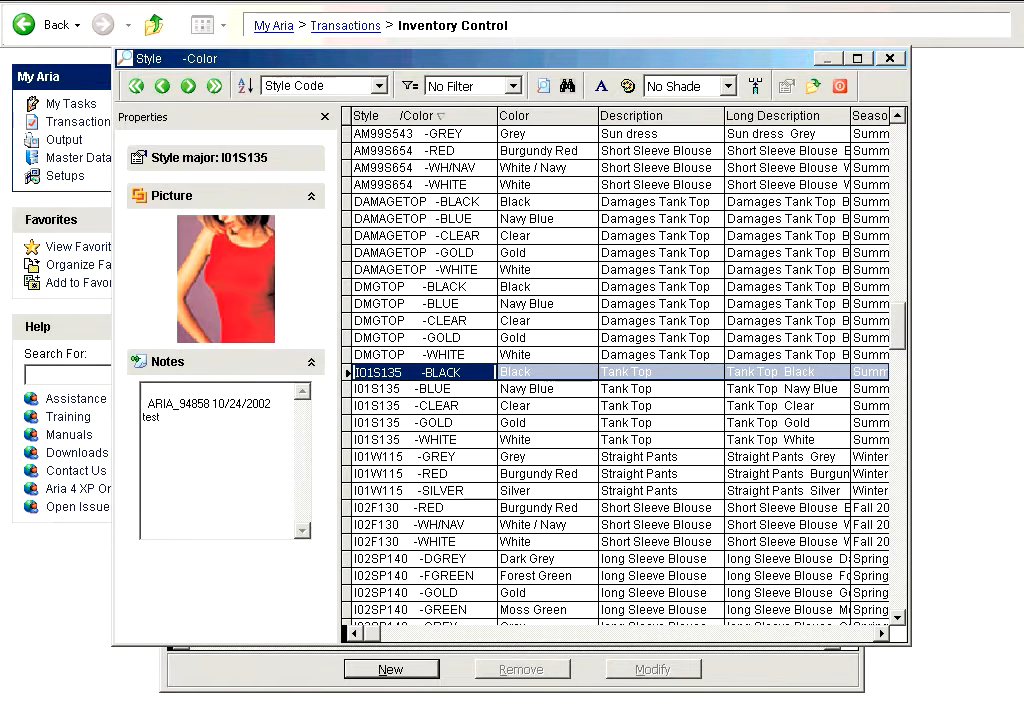
type("I08")
key("Return")
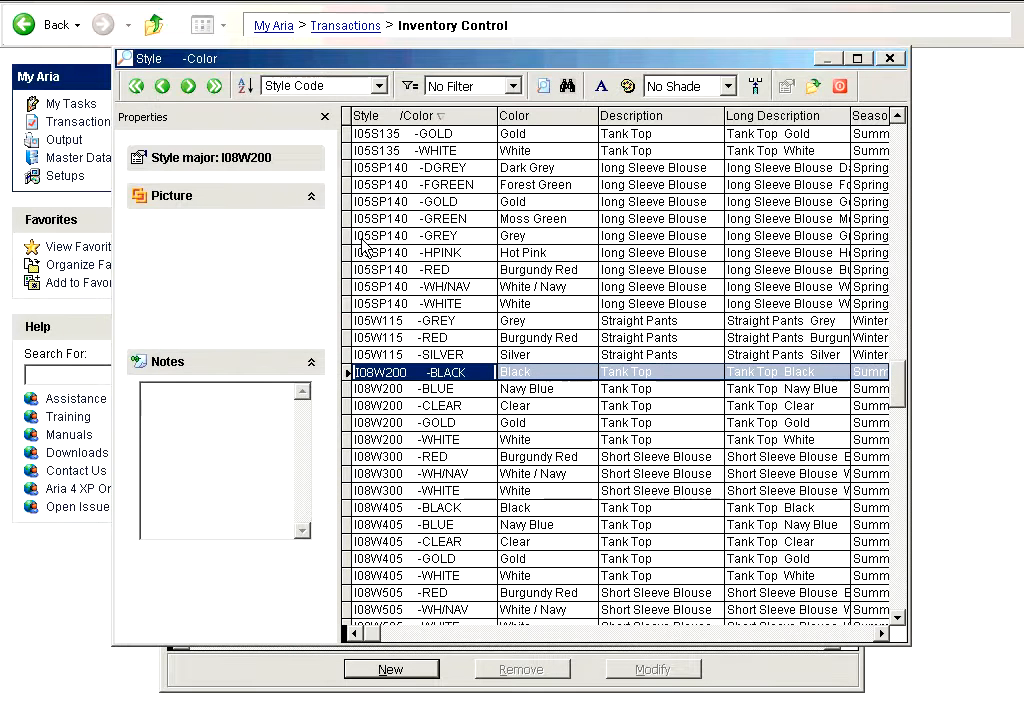
key("Return")
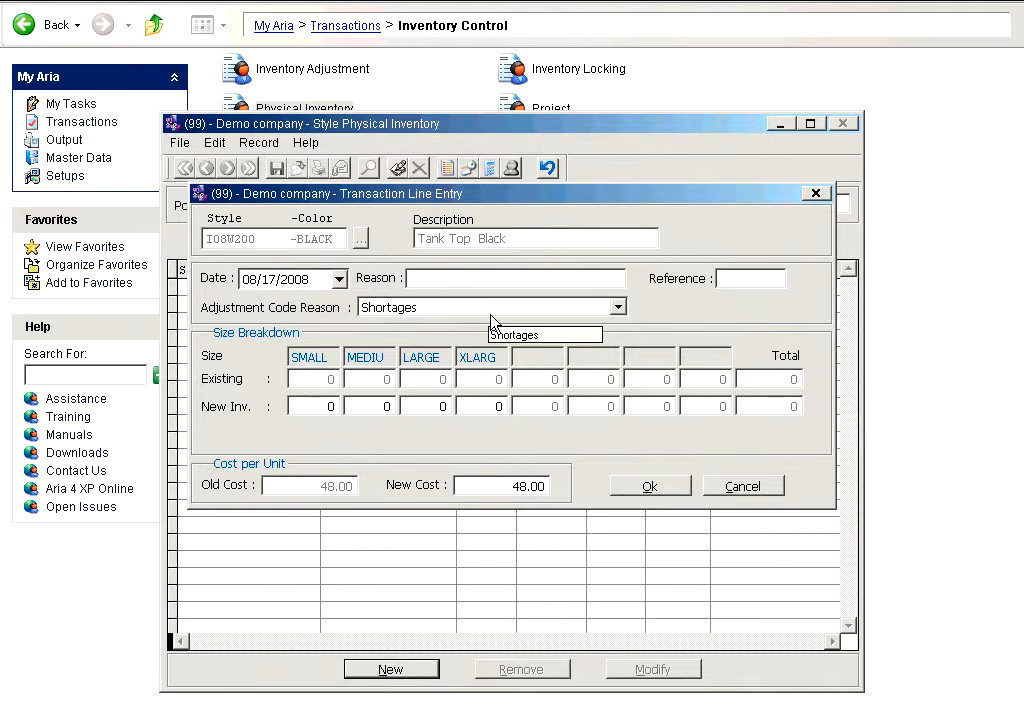
Enter "Count 2008" as the line's reason and "10 crn" as its reference
left_click(436, 279)
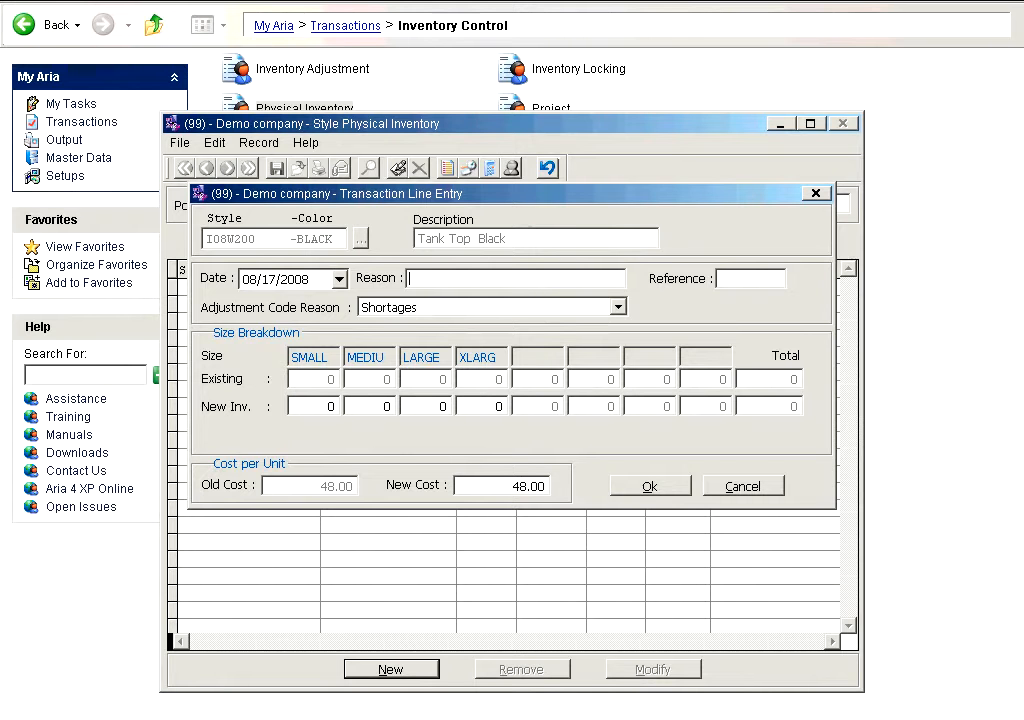
type("Count 2008")
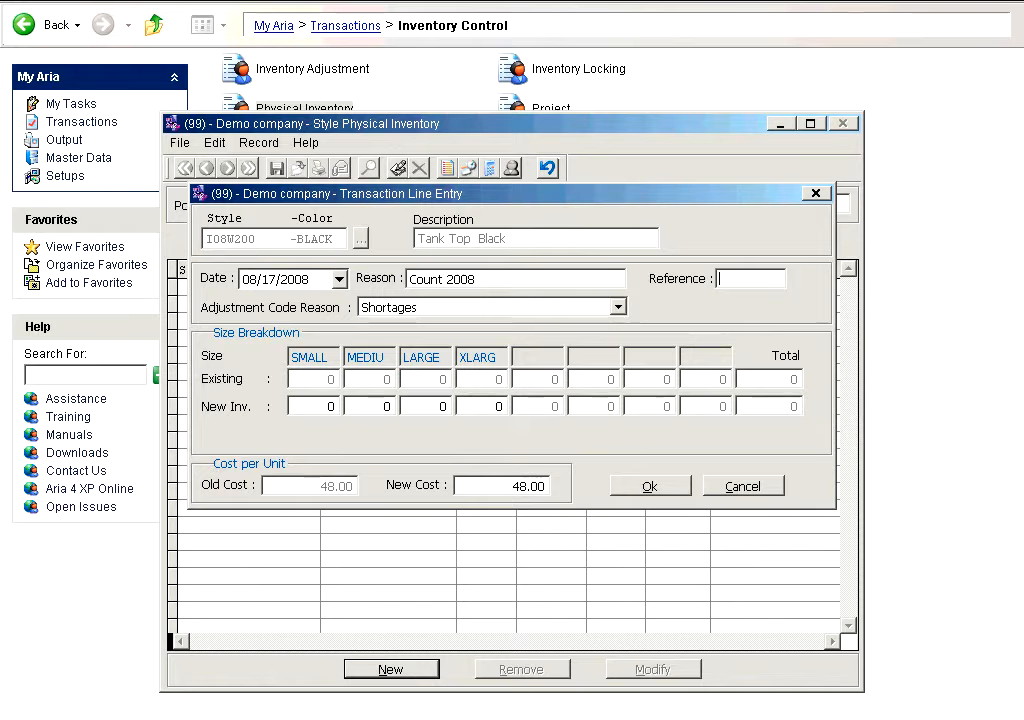
type("10 cm")
key("Tab")
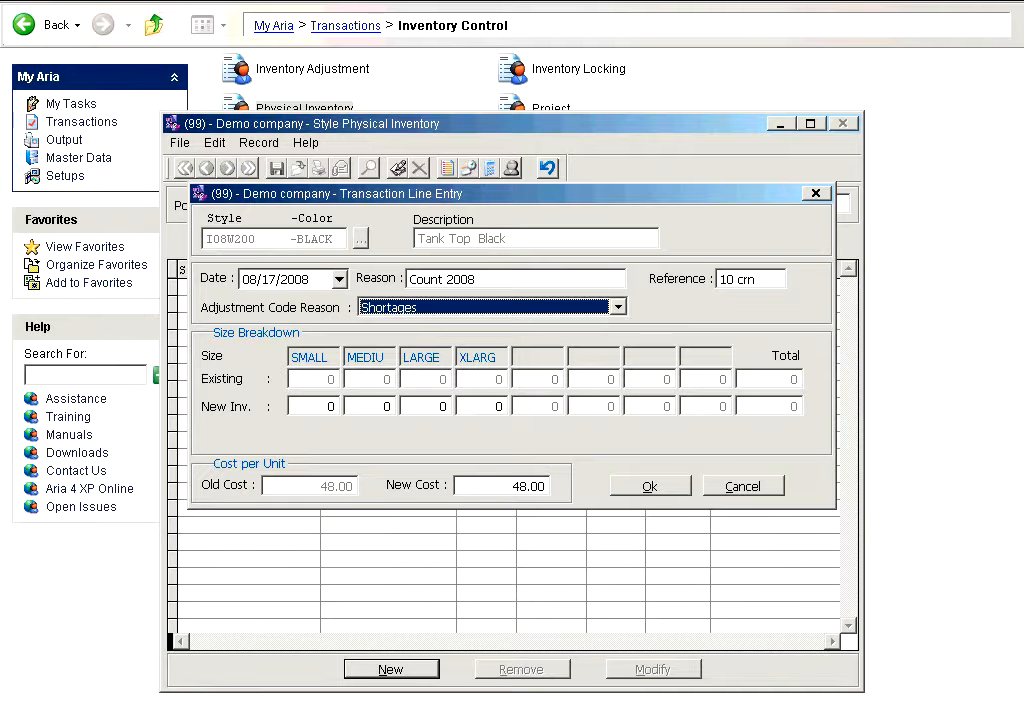
Set the adjustment code reason of the black tank top line to Overages
left_click(558, 309)
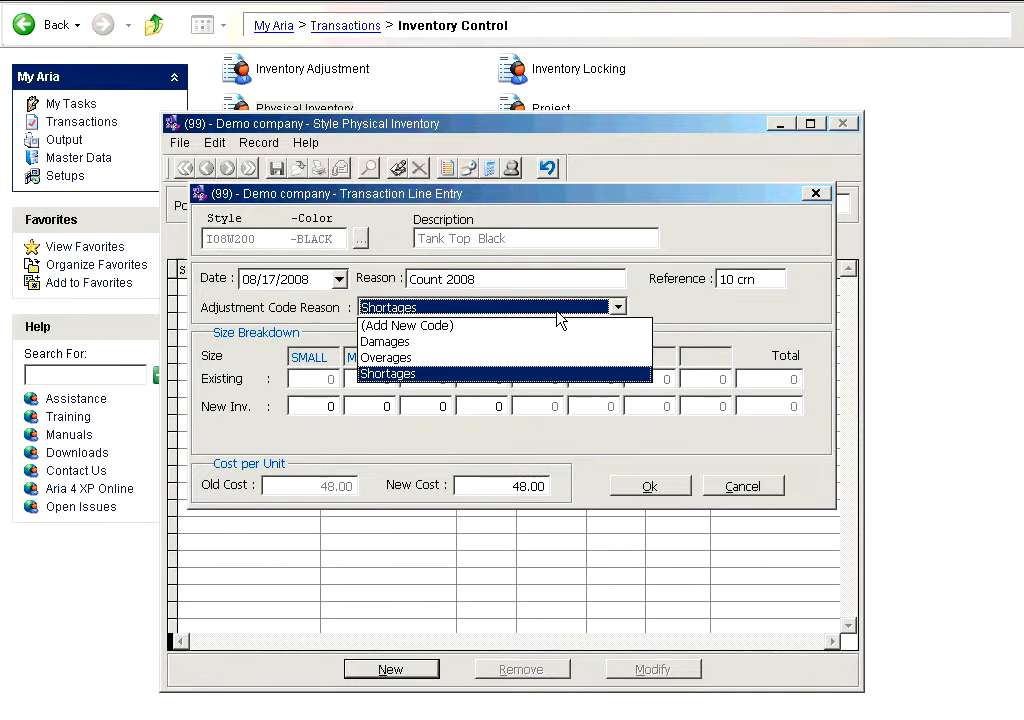
left_click(450, 376)
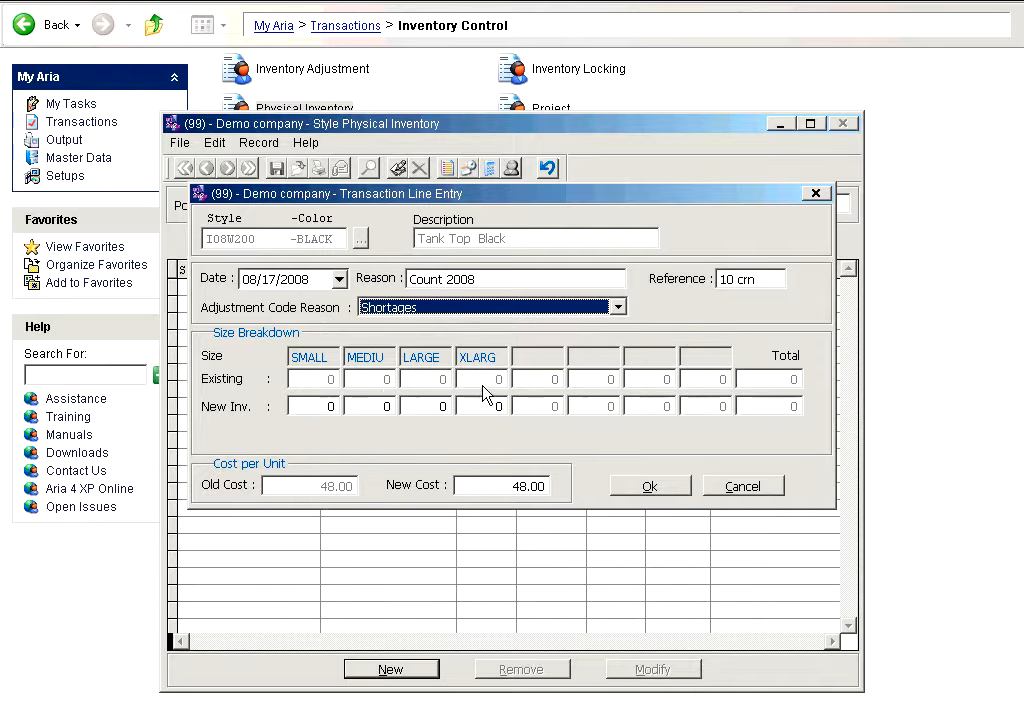
left_click(301, 408)
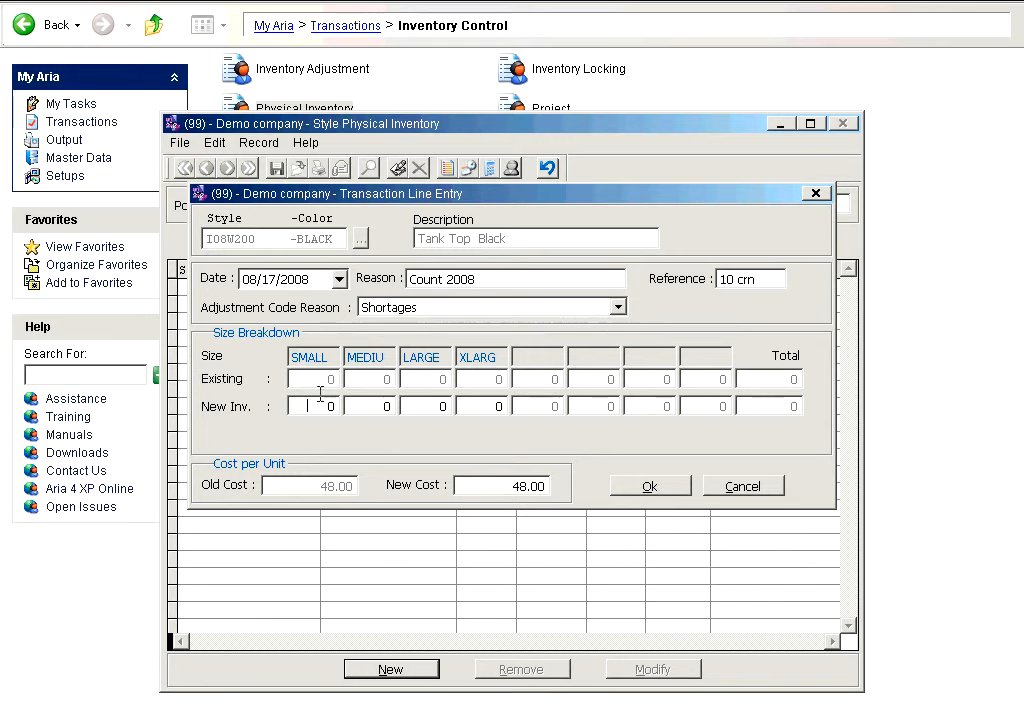
left_click(475, 308)
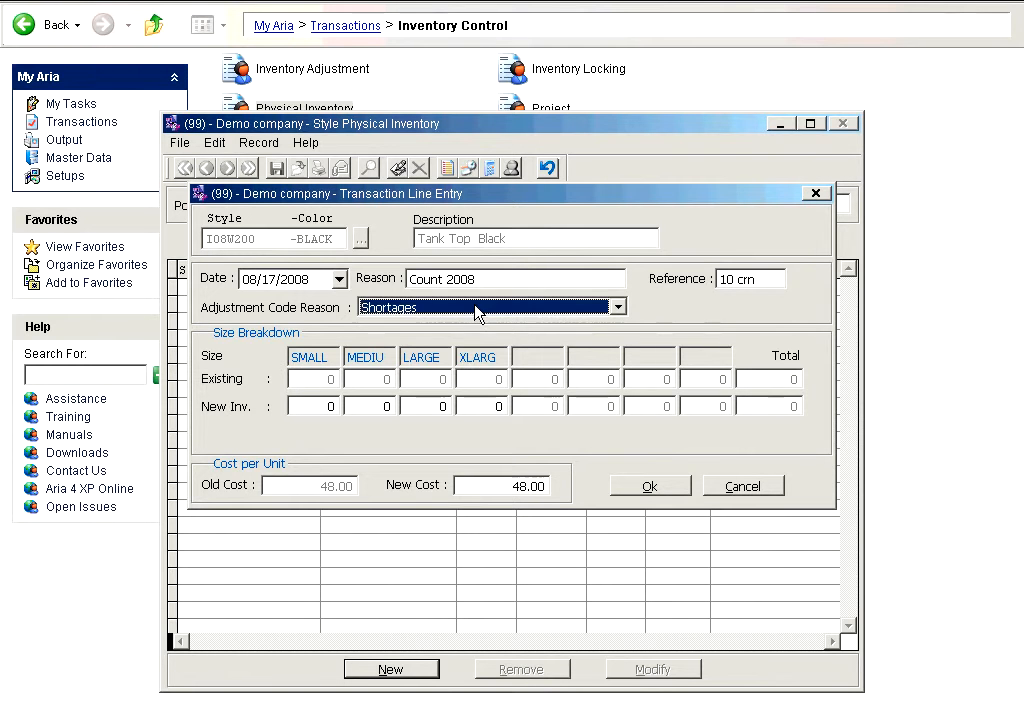
left_click(453, 361)
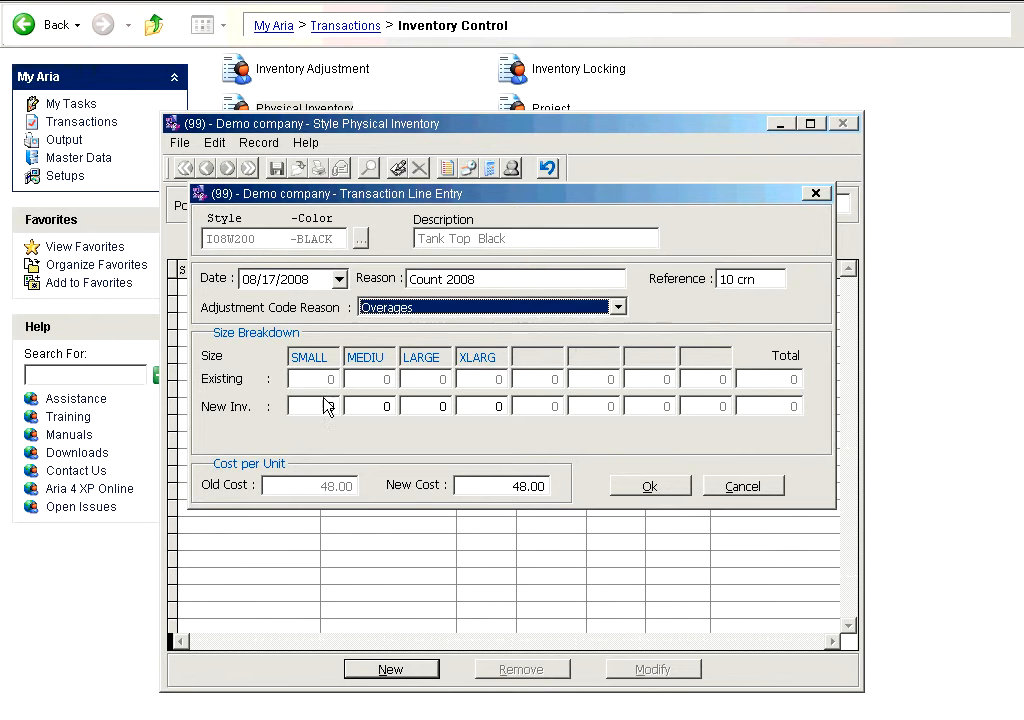
Enter a new inventory quantity of 20 for each of the small, medium, large and extra large sizes
left_click(296, 406)
left_click_drag(342, 406, 366, 405)
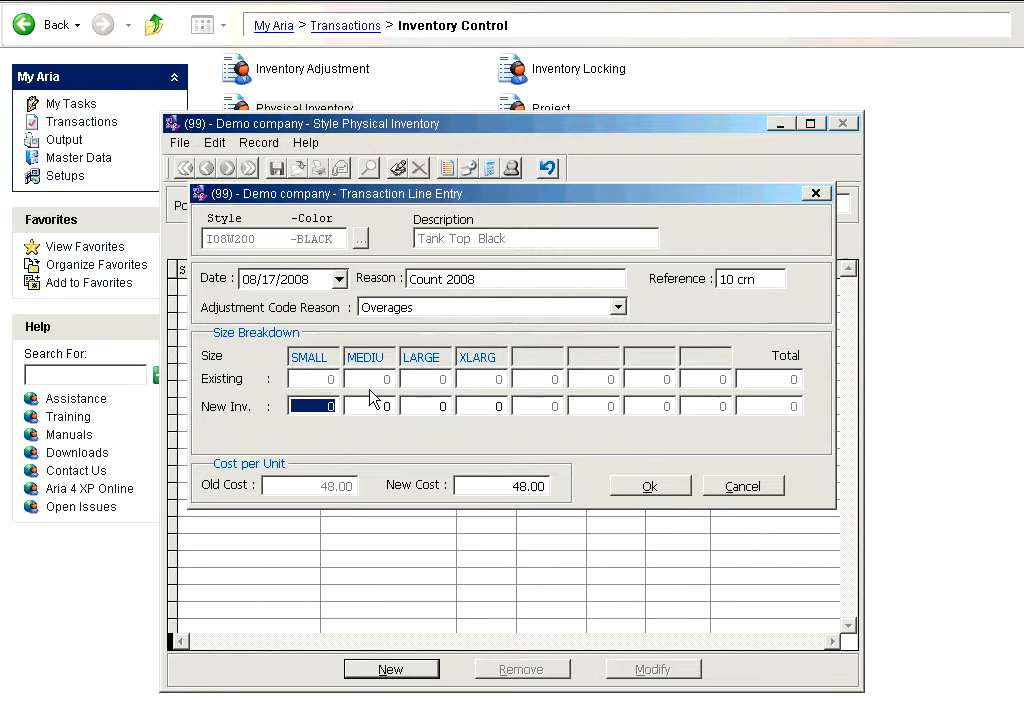
type("20")
key("Tab")
type("20")
key("Tab")
type("20")
key("Tab")
type("20")
key("Tab")
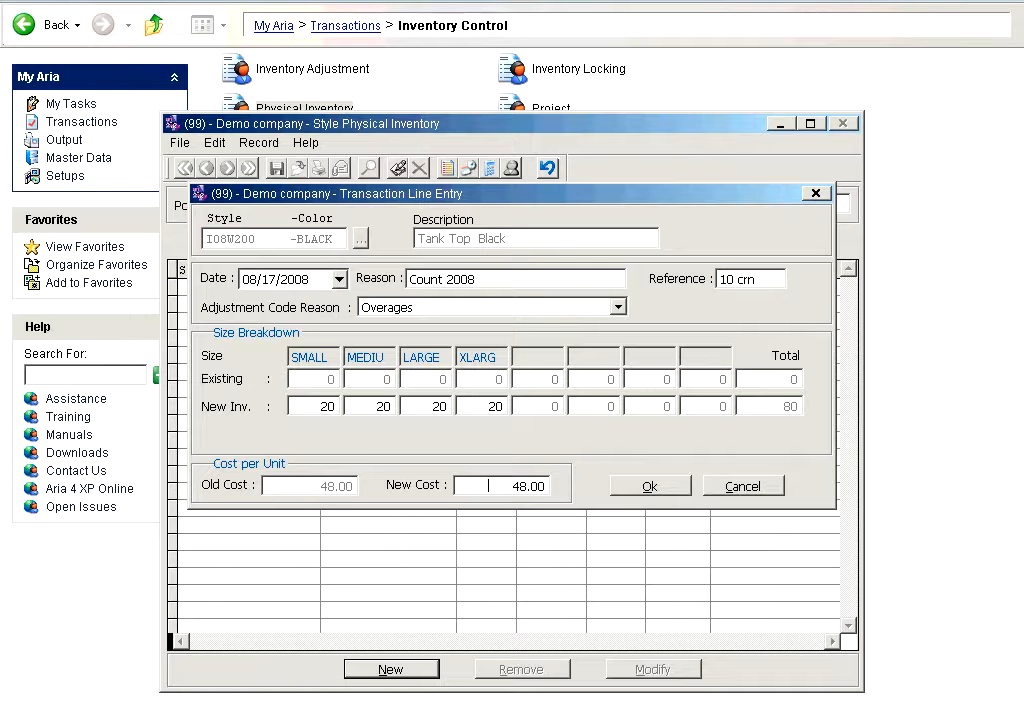
Set the new cost per unit to 45.00 and accept the black tank top line
type("45")
key("Tab")
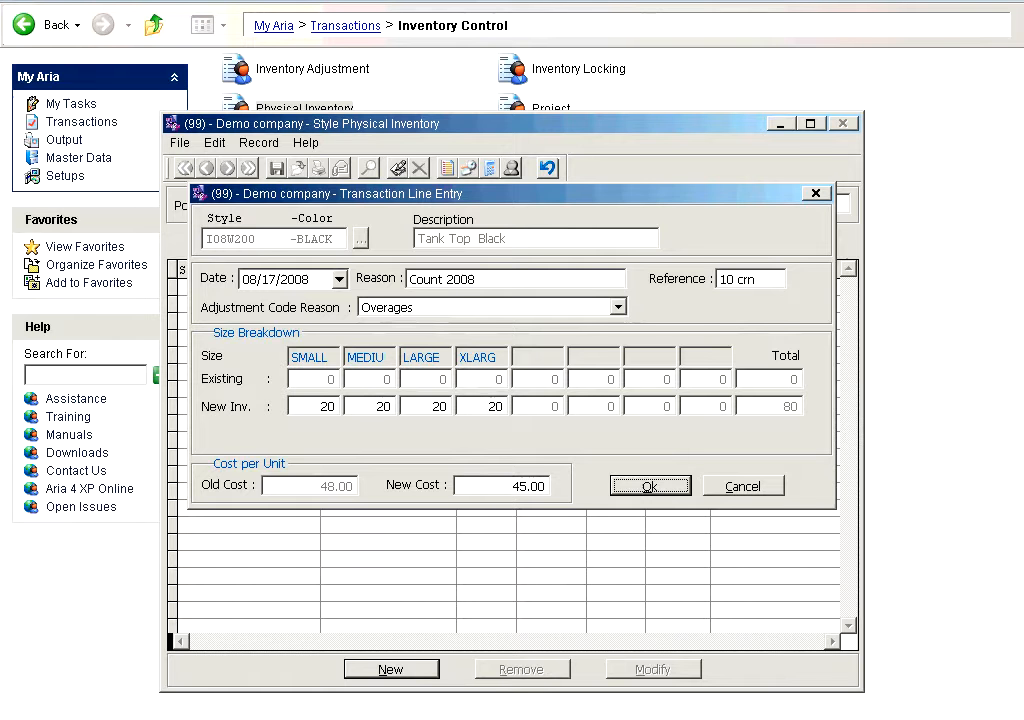
key("Return")
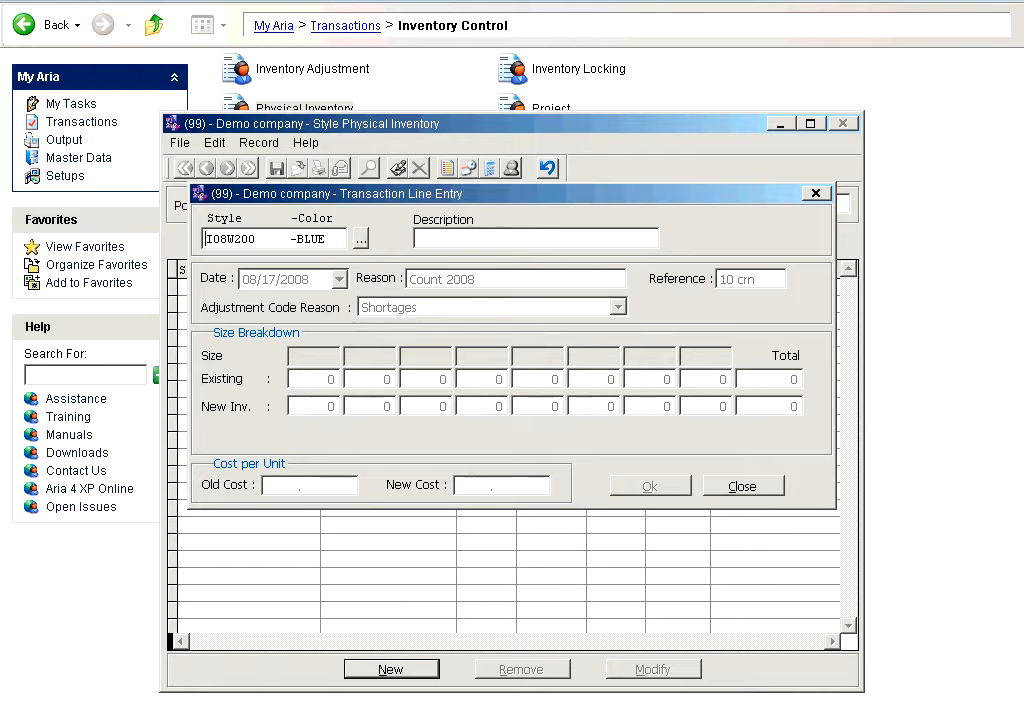
Accept style I08W200 in BLUE for the next line, keep its reason and reference, and choose its adjustment code reason
key("Tab")
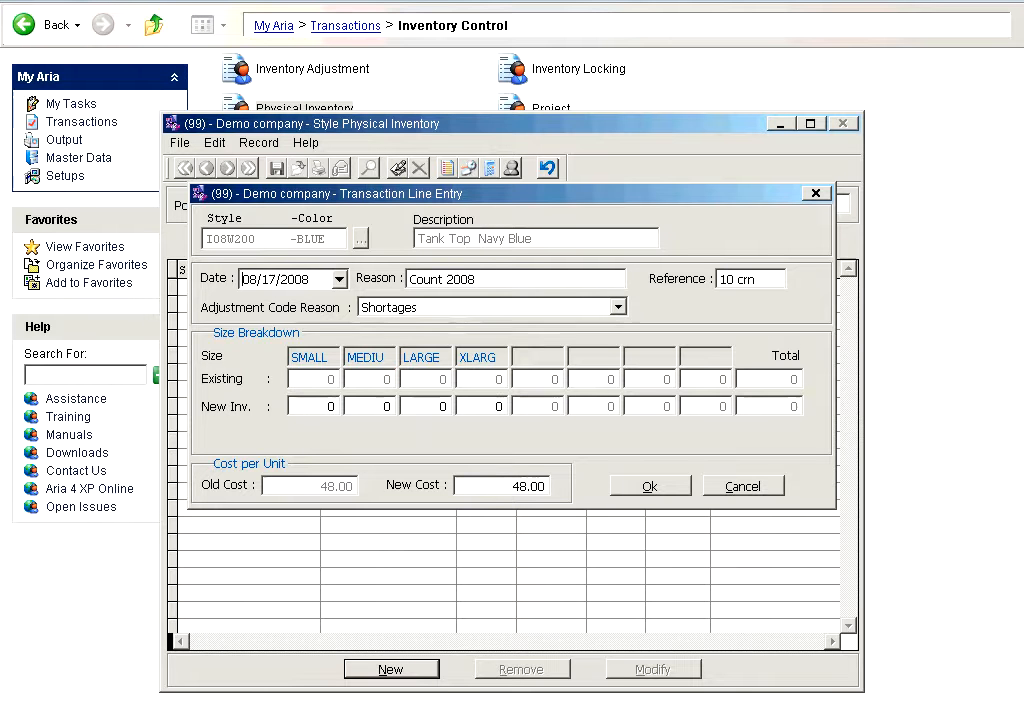
key("Tab")
key("Tab")
key("Tab")
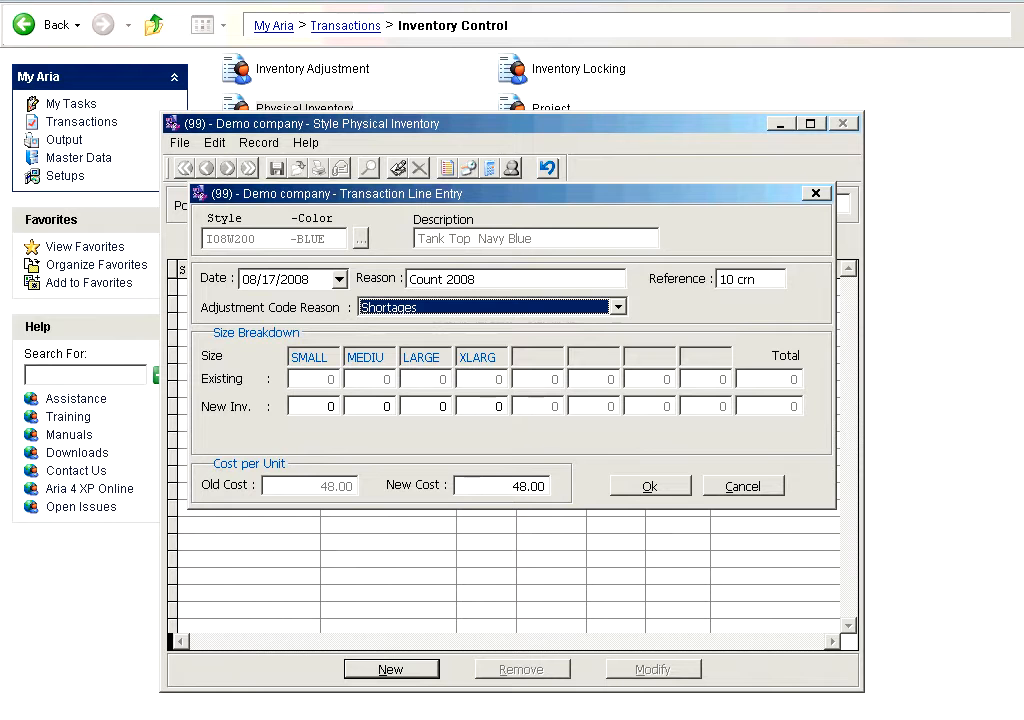
key("Down")
key("Tab")
Enter a new inventory of 20 for all four sizes of the blue style, keep its cost, and accept the line
type("20")
key("Tab")
type("20")
key("Tab")
type("20")
key("Tab")
type("20")
key("Tab")
key("Tab")
key("Return")
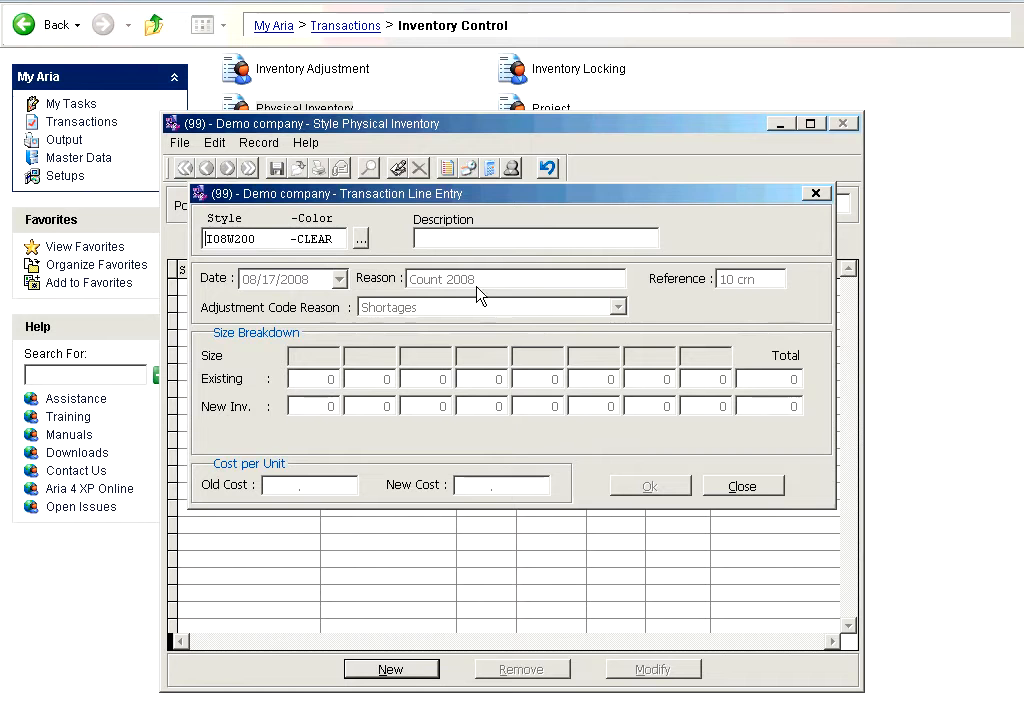
Close the line entry and save the physical inventory without printing the Inventory Adjustment journal
left_click(766, 489)
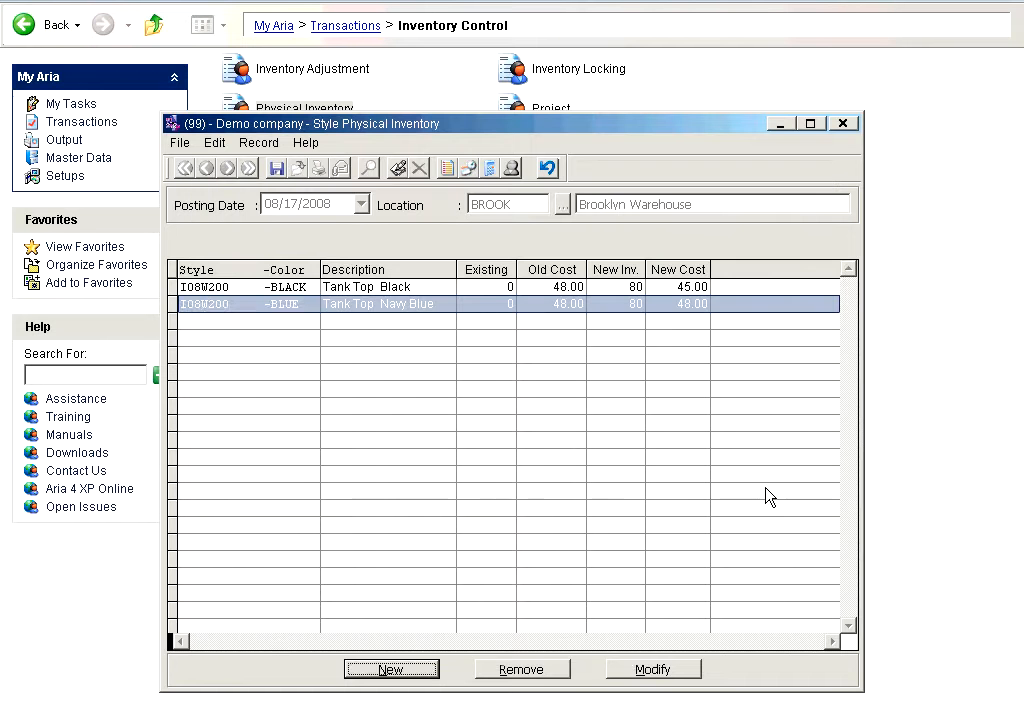
left_click(281, 174)
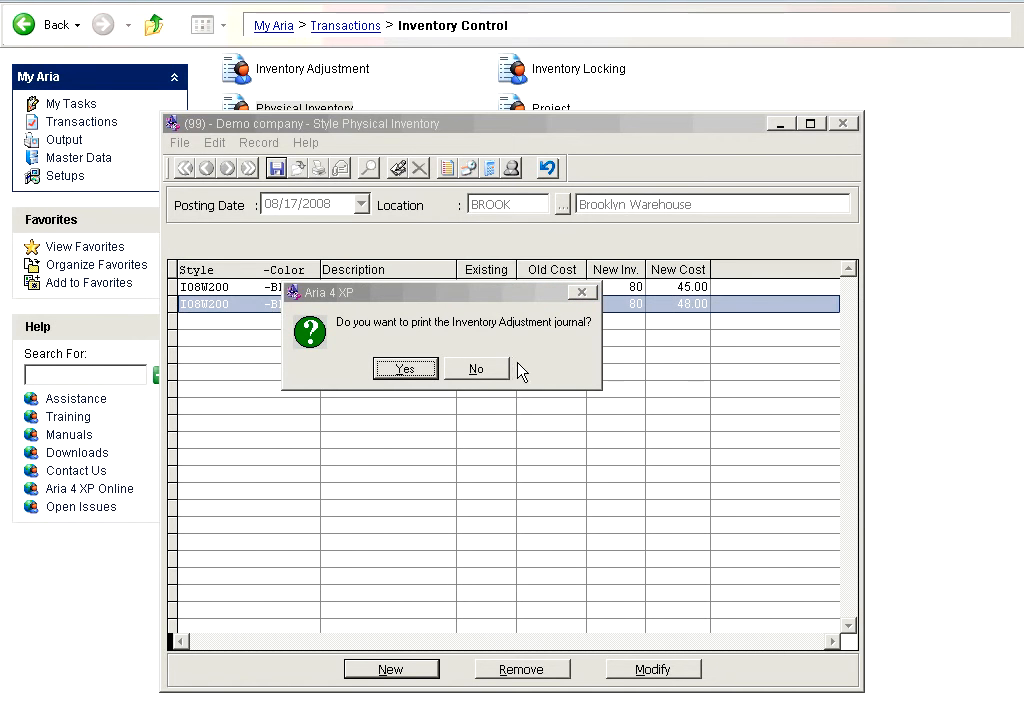
left_click(476, 370)
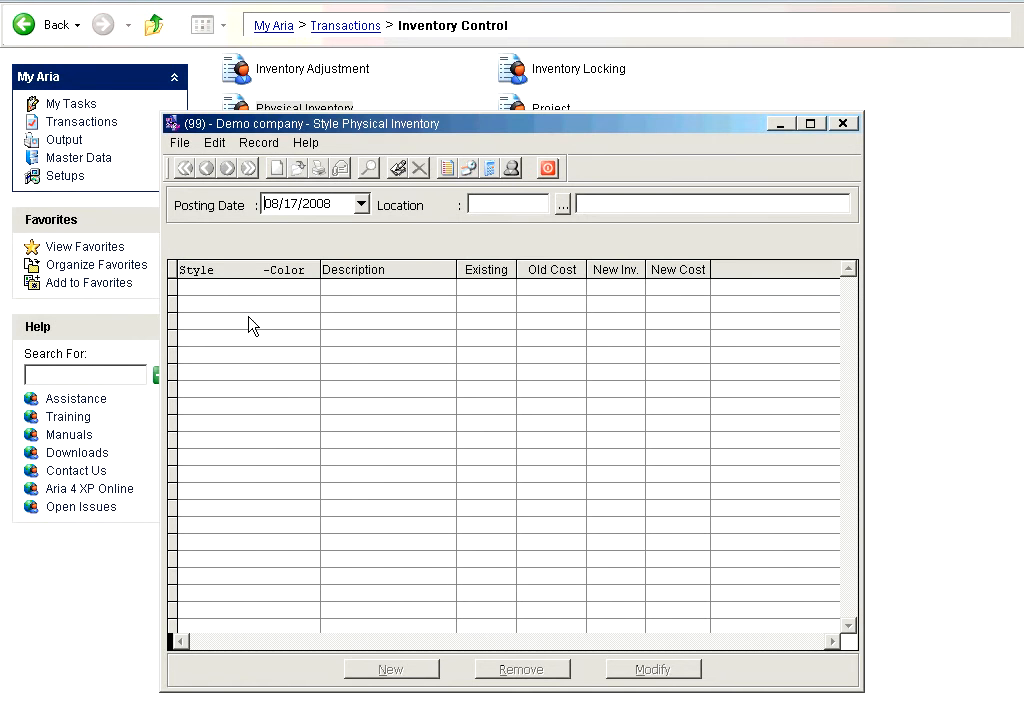